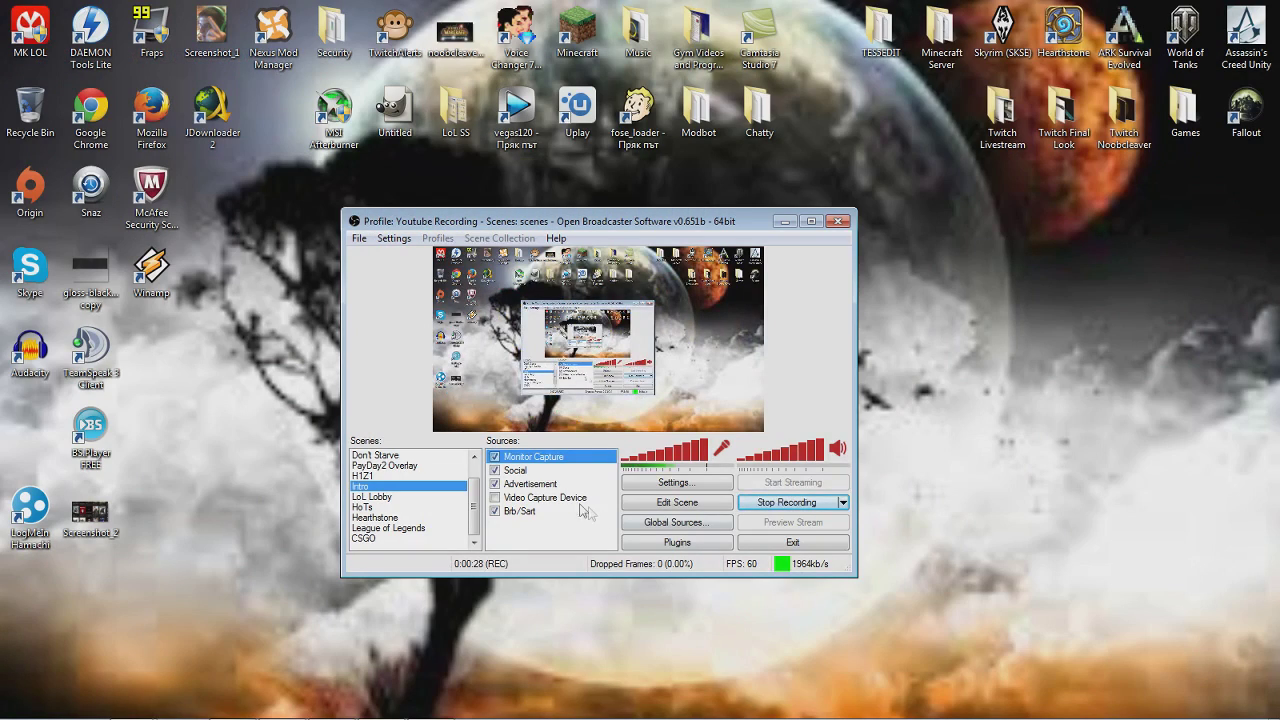
# - Move the OBS window to the top of the screen and enlarge it
pyautogui.click(810, 221)
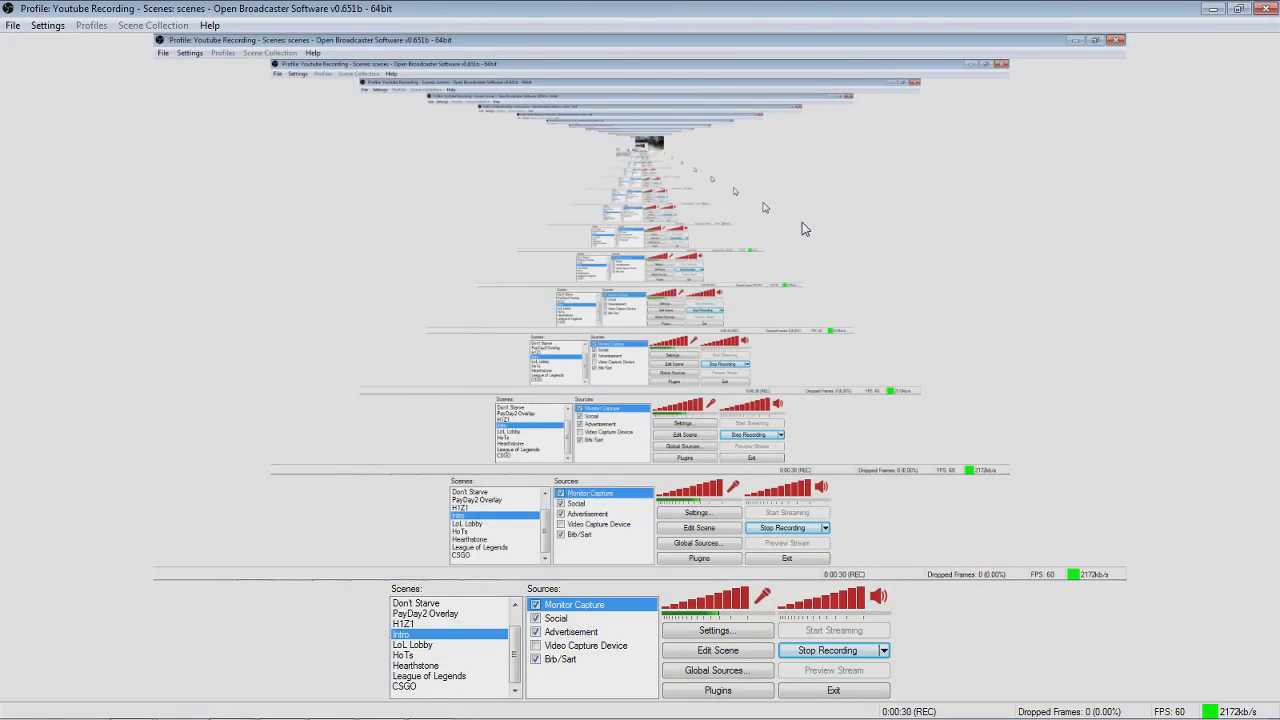
pyautogui.moveTo(660, 8); pyautogui.dragTo(532, 146)
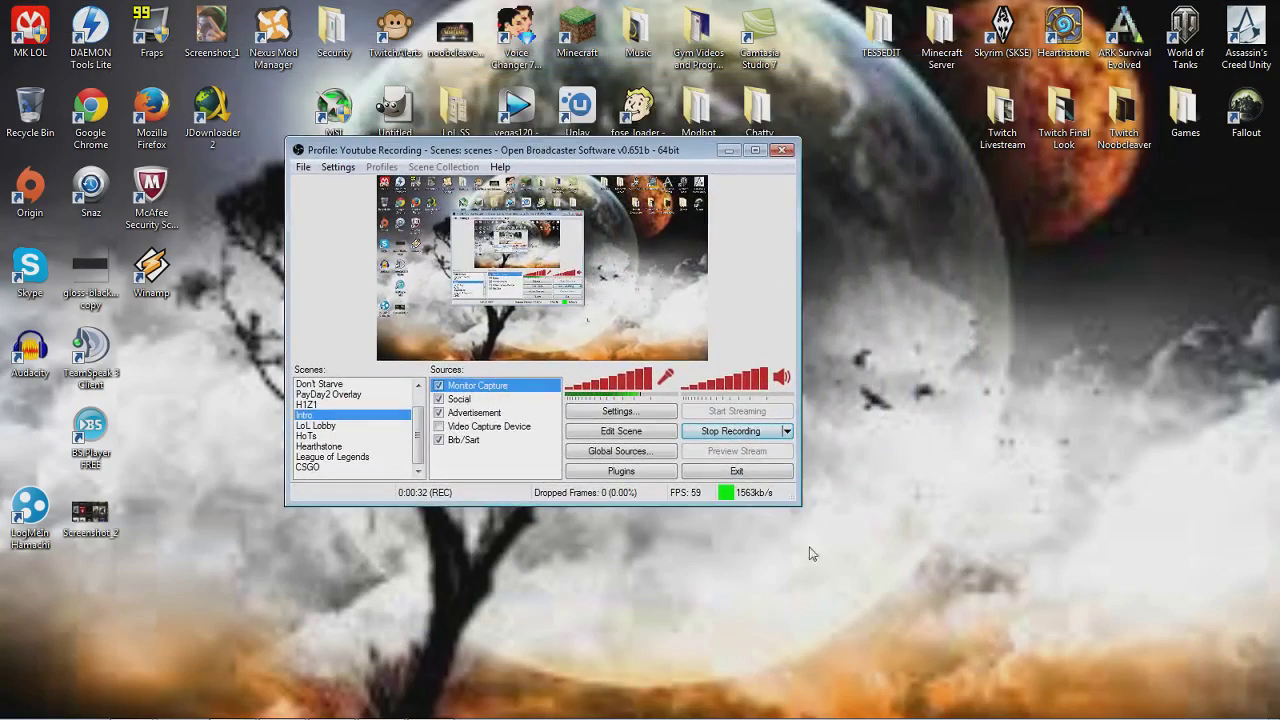
pyautogui.moveTo(803, 480); pyautogui.dragTo(1060, 718)
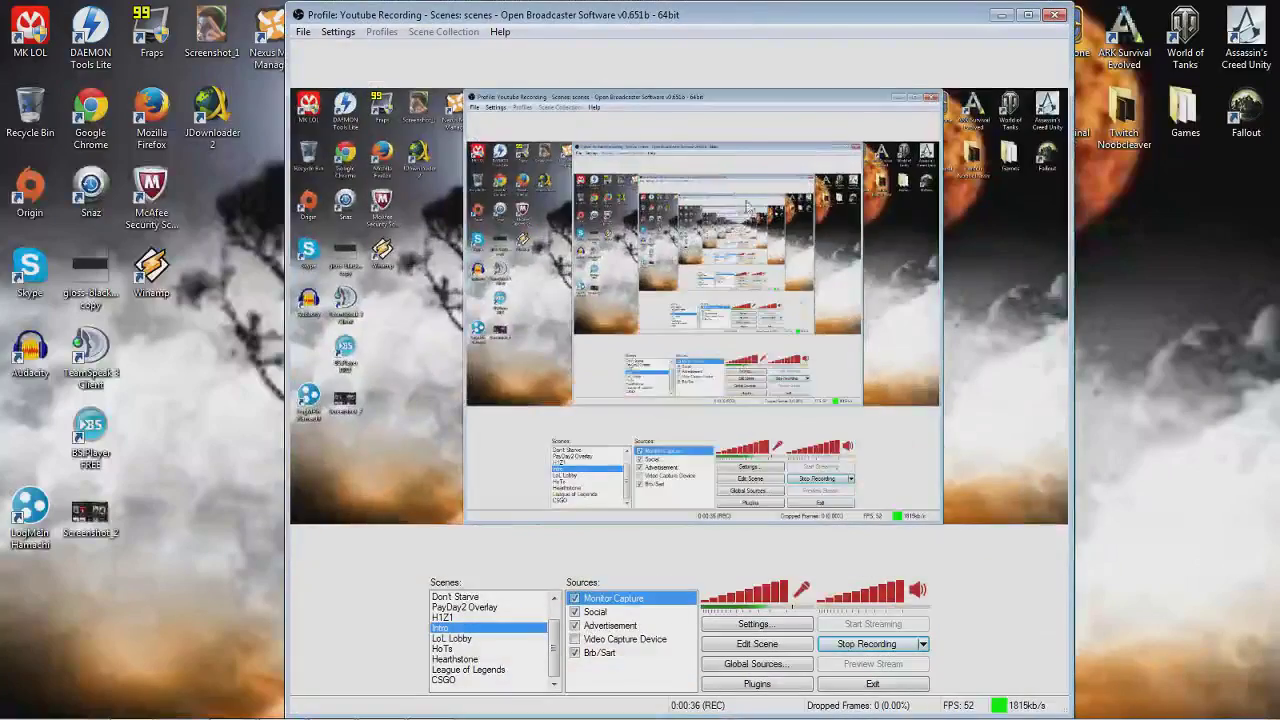
pyautogui.moveTo(705, 10); pyautogui.dragTo(582, 48)
pyautogui.moveTo(1012, 537); pyautogui.dragTo(1060, 647)
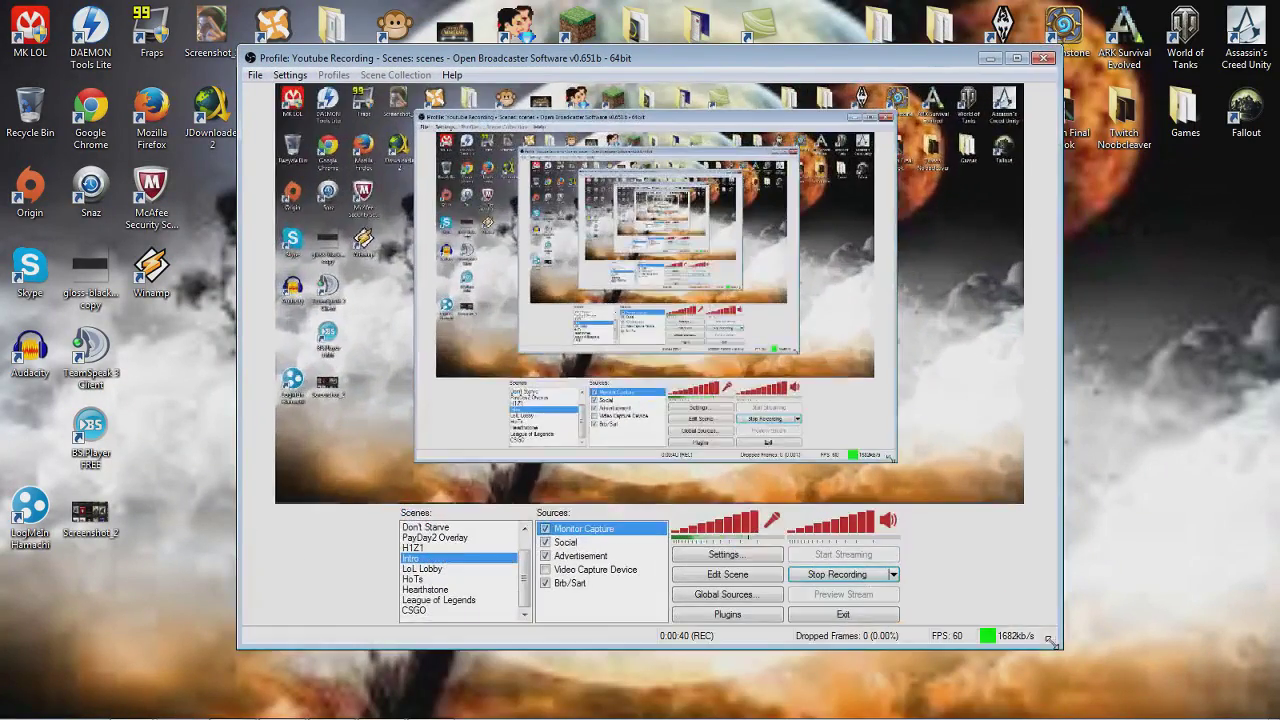
# - Open the Settings dialog from the Settings menu
pyautogui.click(290, 75)
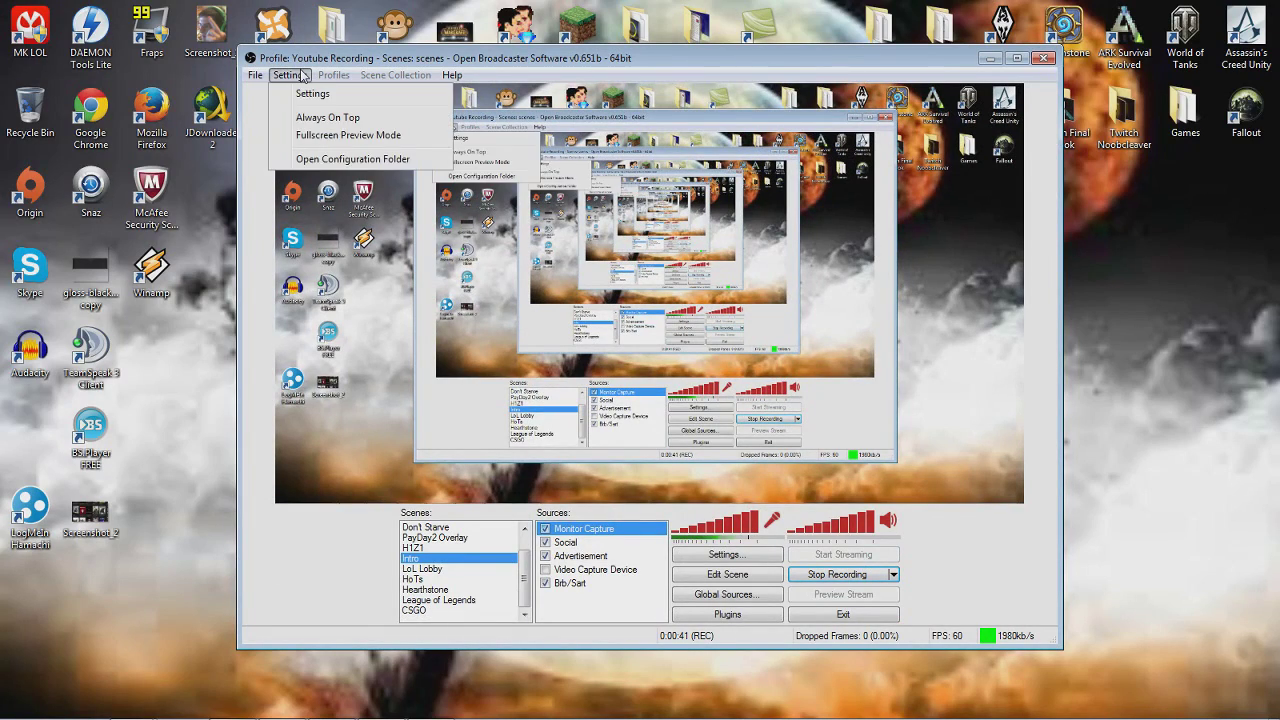
pyautogui.click(290, 75)
pyautogui.click(290, 75)
pyautogui.click(290, 75)
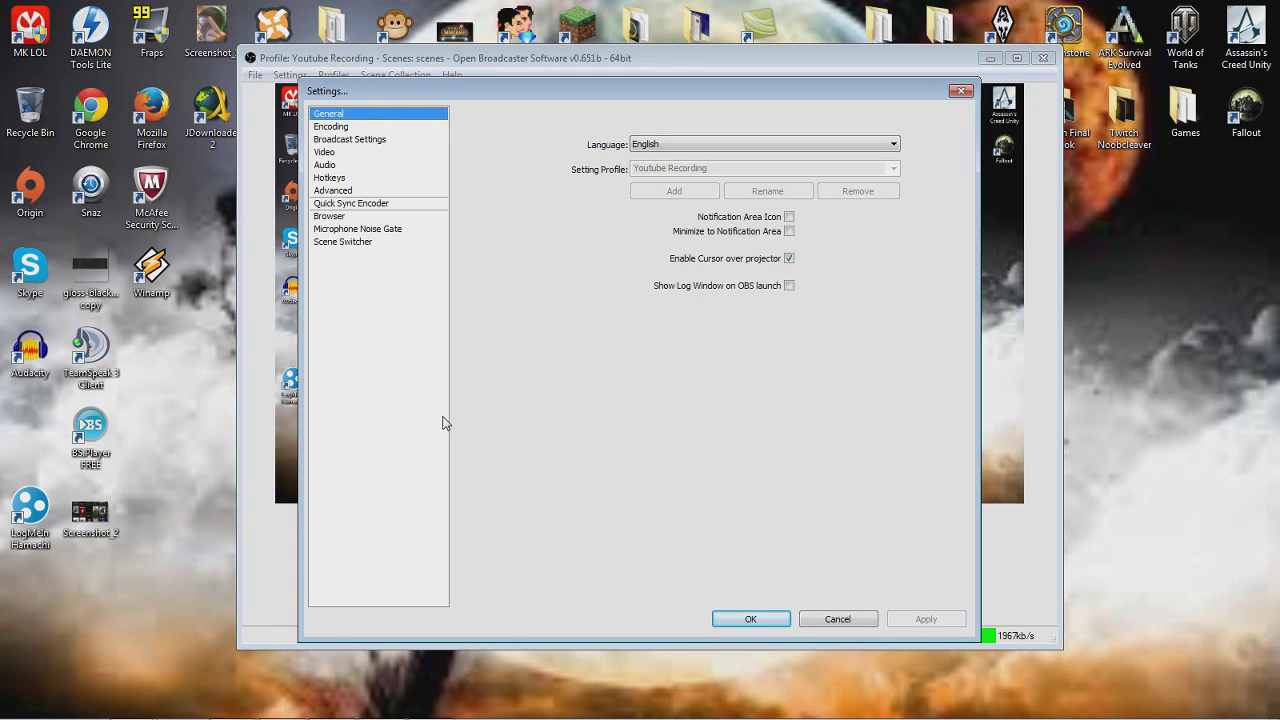
# - On the Encoding page, keep x264 CBR 1900 kb/s with AAC 44.1kHz, 128 bitrate, stereo audio
pyautogui.click(371, 127)
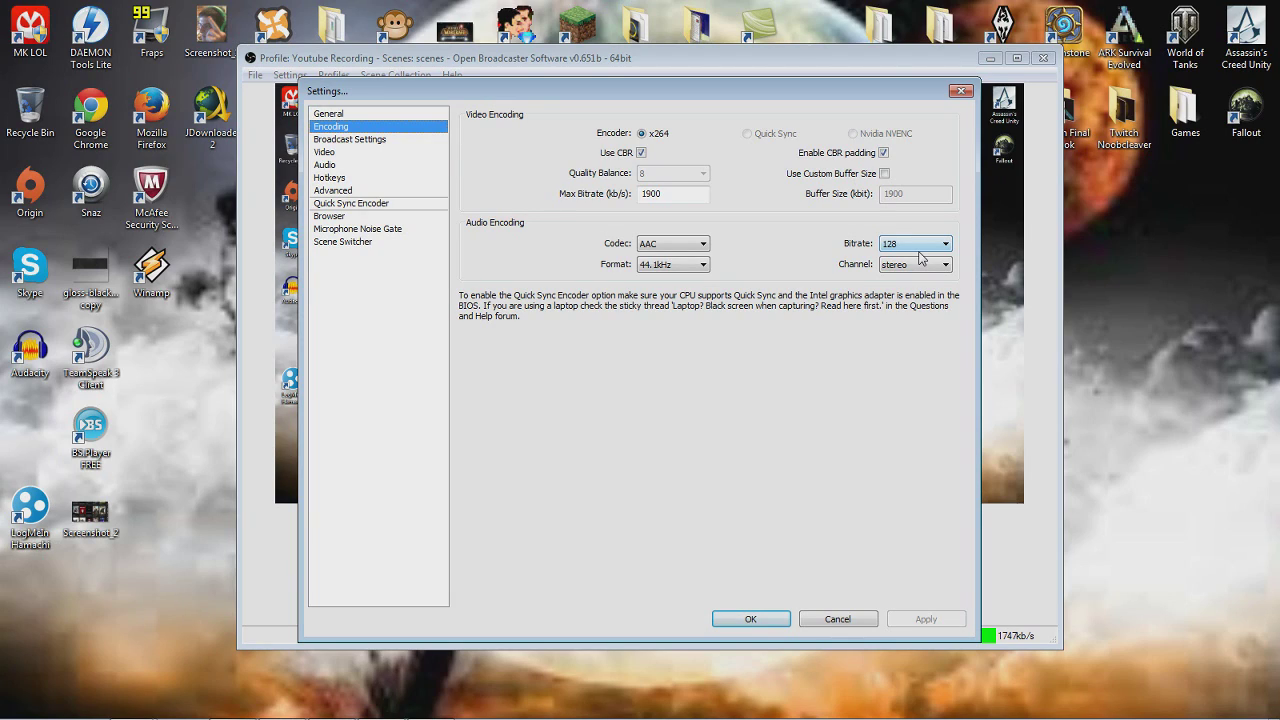
pyautogui.click(938, 272)
pyautogui.click(938, 272)
# - Show Broadcast Settings for File Output Only to D:\Stream Videos\for youtube.mp4
pyautogui.click(345, 139)
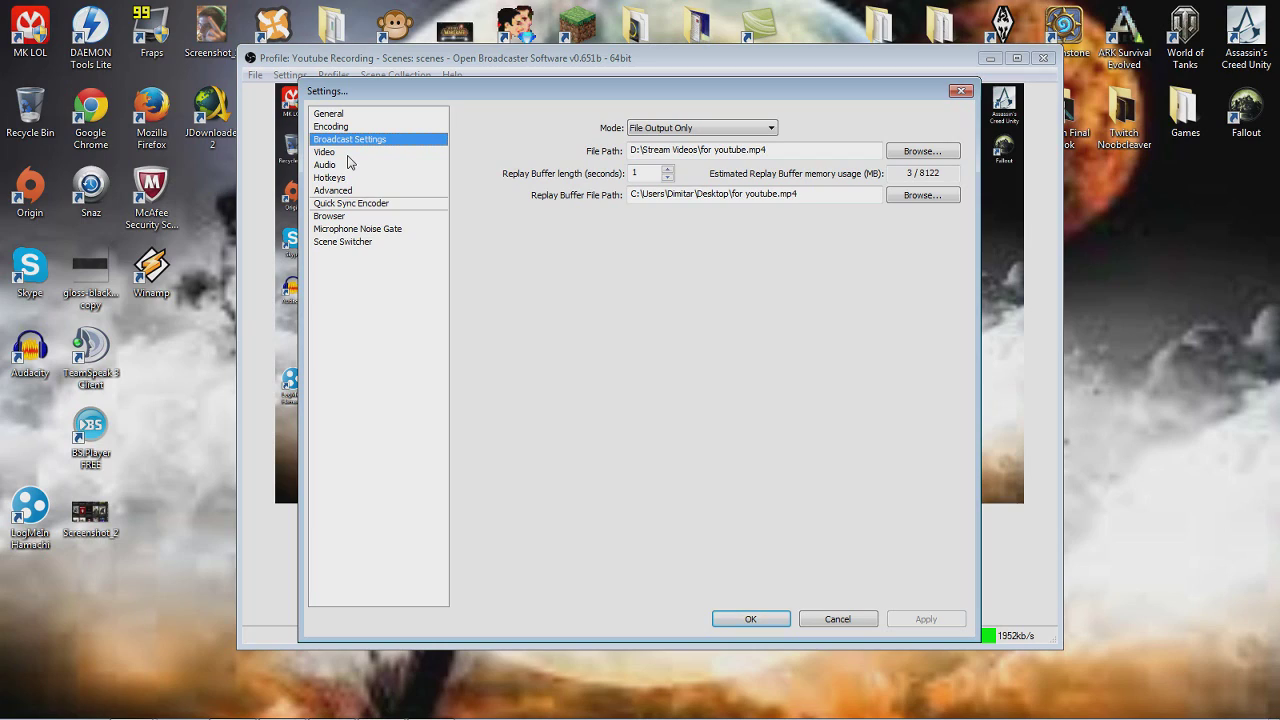
# - Keep the Bicubic sharper filter for the 1600x900 to 1280x720, 60 FPS video
pyautogui.click(347, 155)
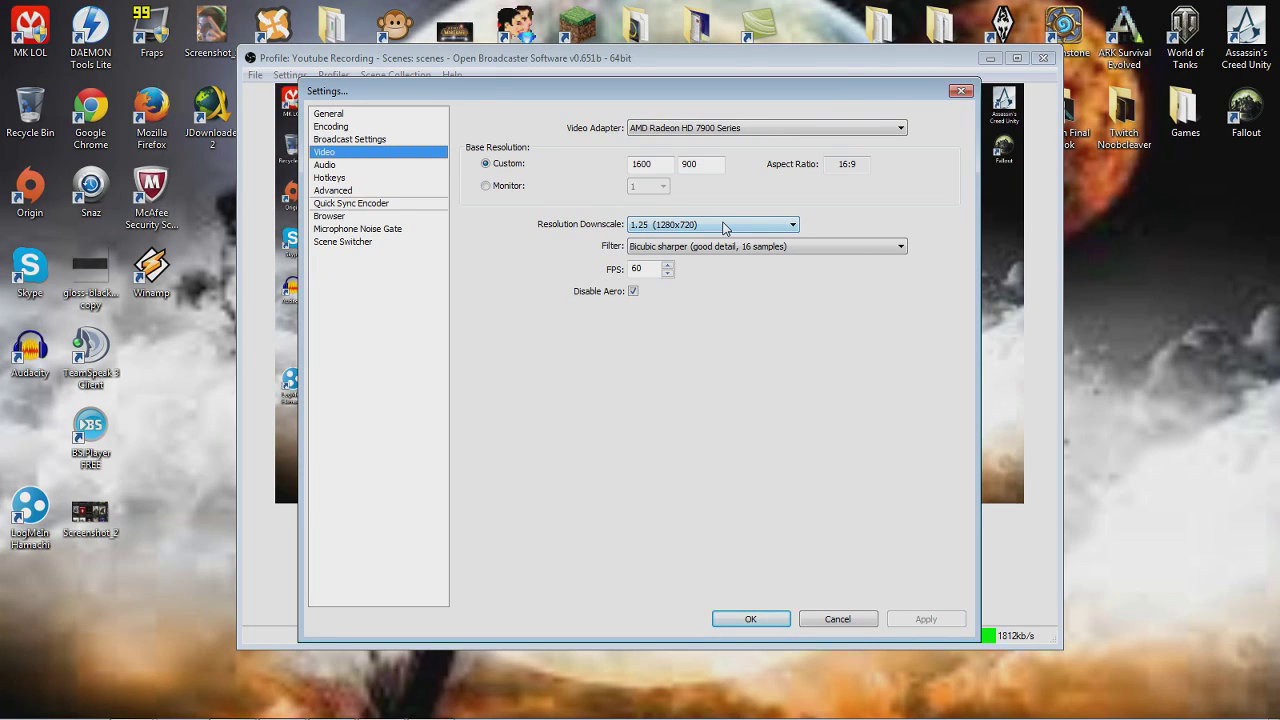
pyautogui.click(759, 247)
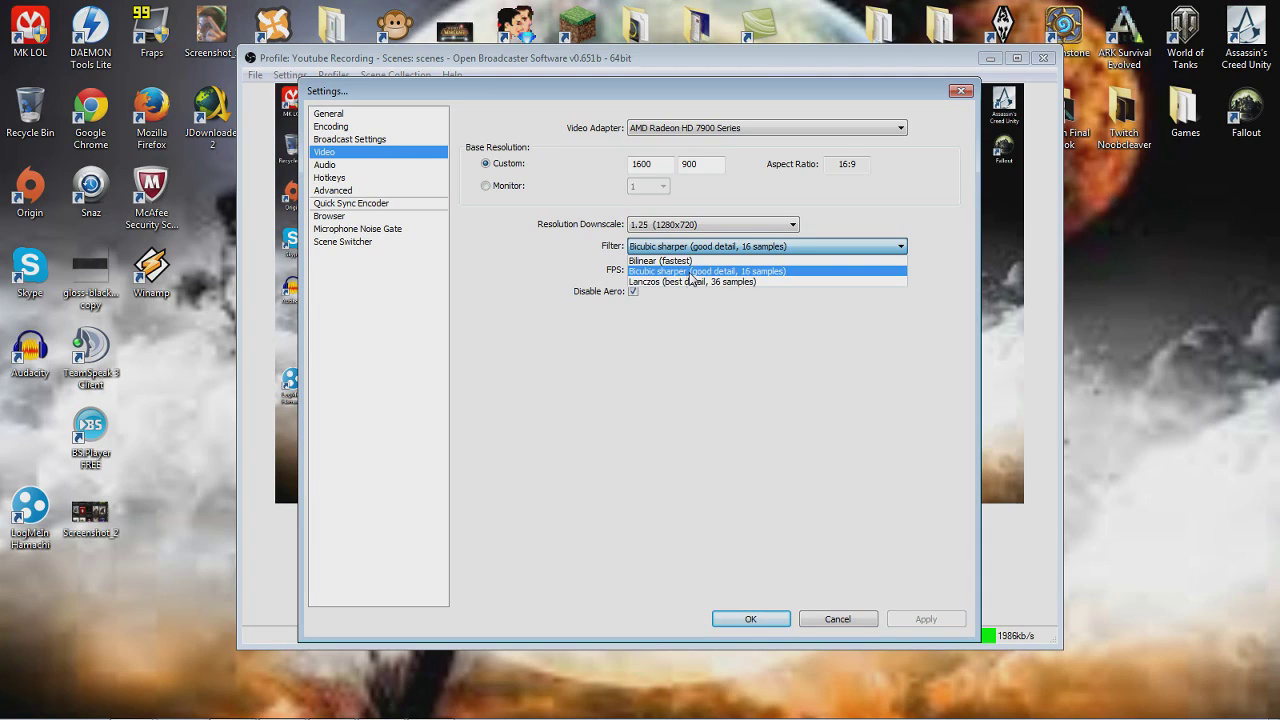
pyautogui.click(668, 352)
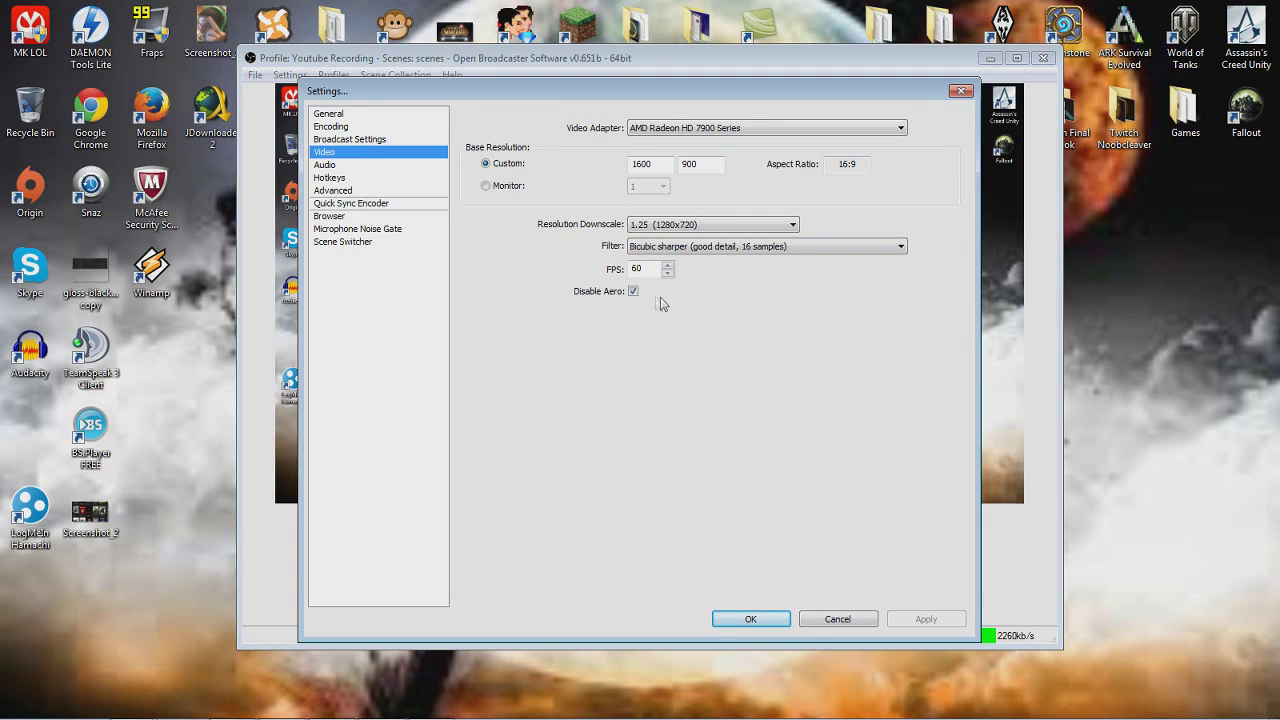
pyautogui.click(338, 162)
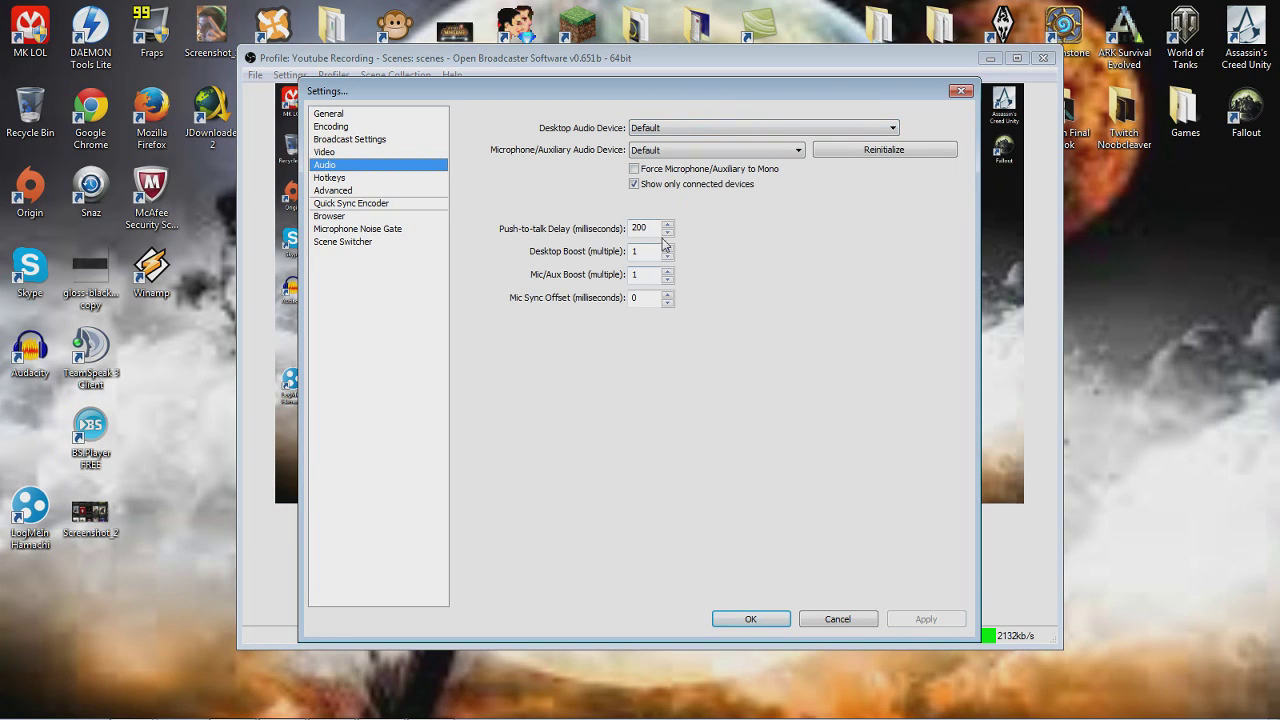
# - Keep the process priority class at High on the Advanced page
pyautogui.click(405, 191)
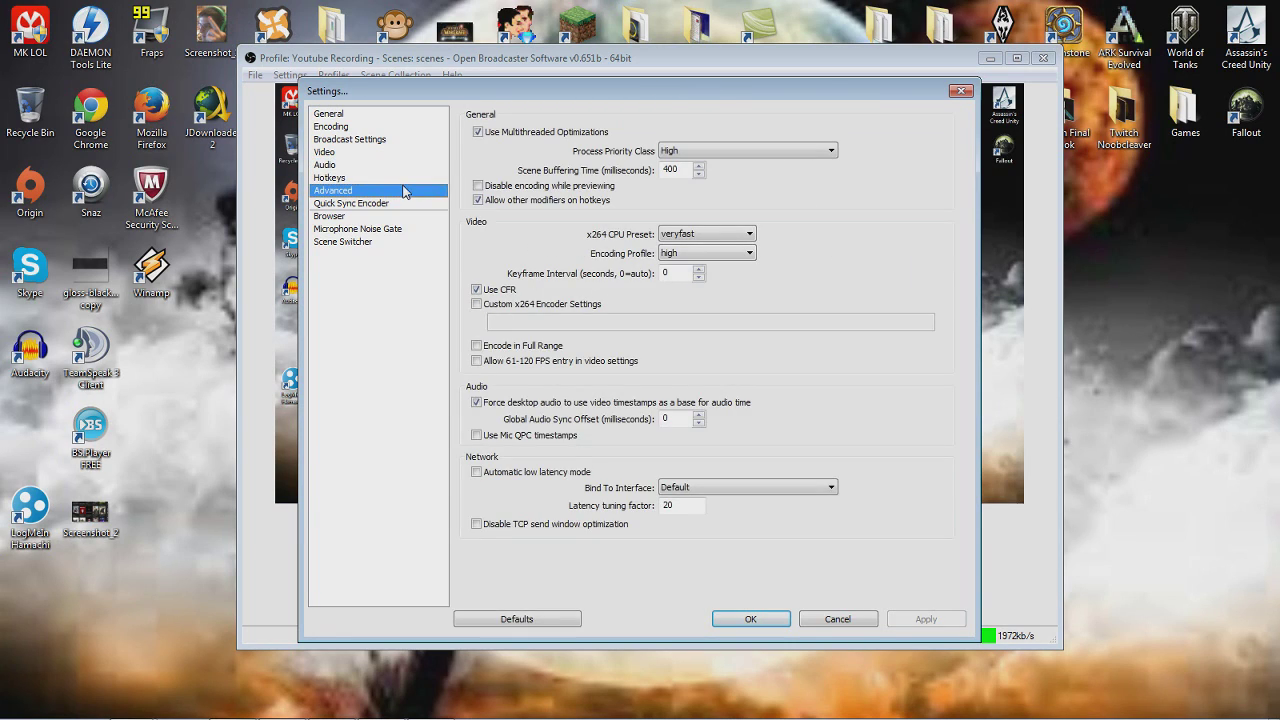
pyautogui.click(695, 151)
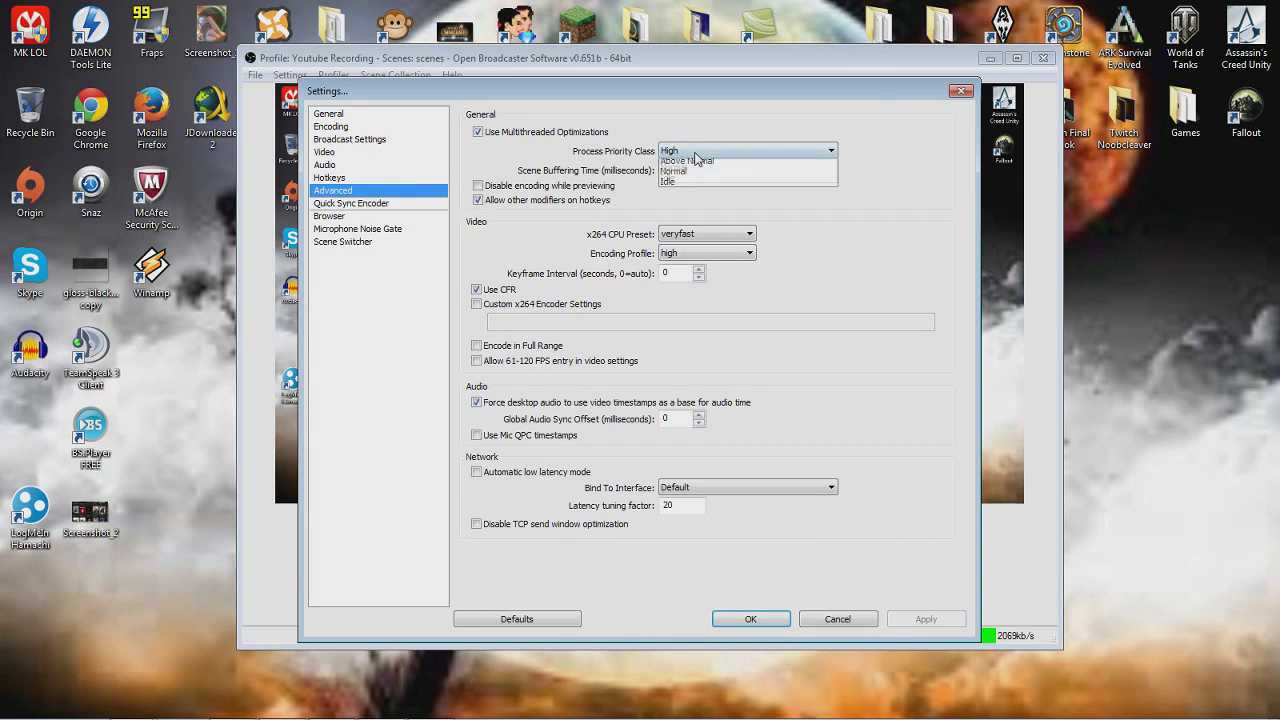
pyautogui.click(695, 157)
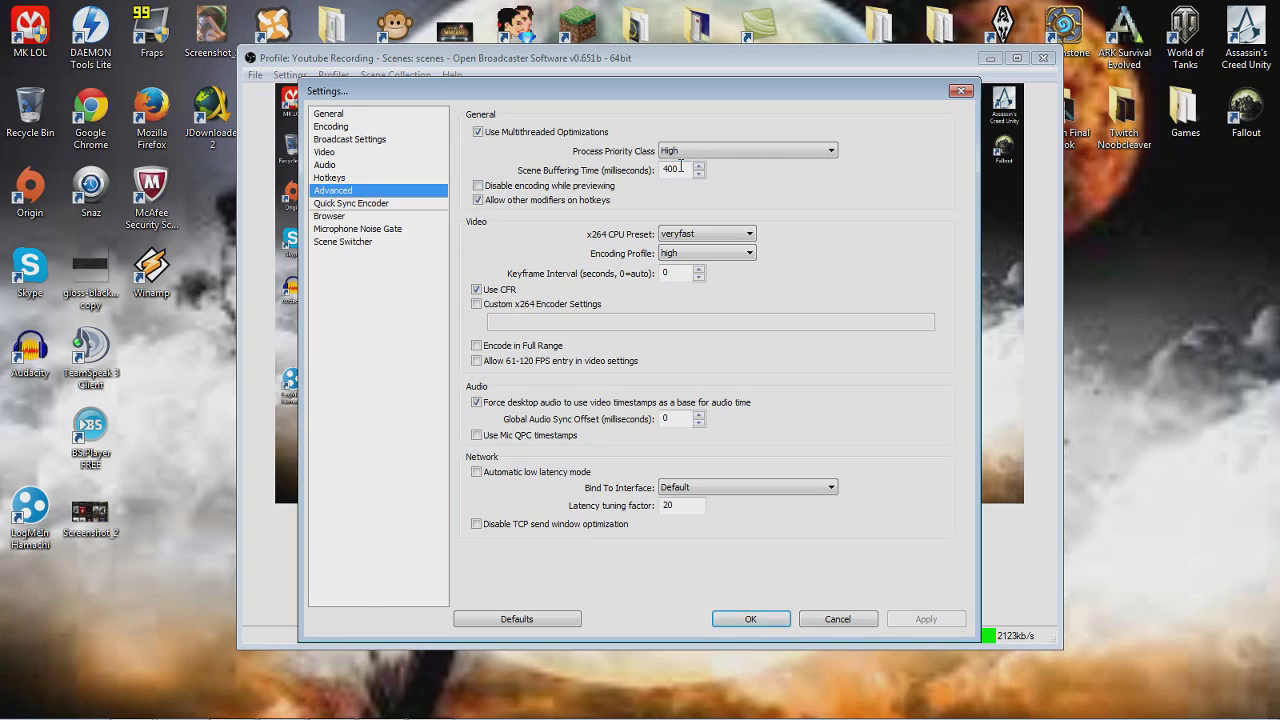
# - Keep the veryfast x264 CPU preset and the high encoding profile
pyautogui.click(712, 238)
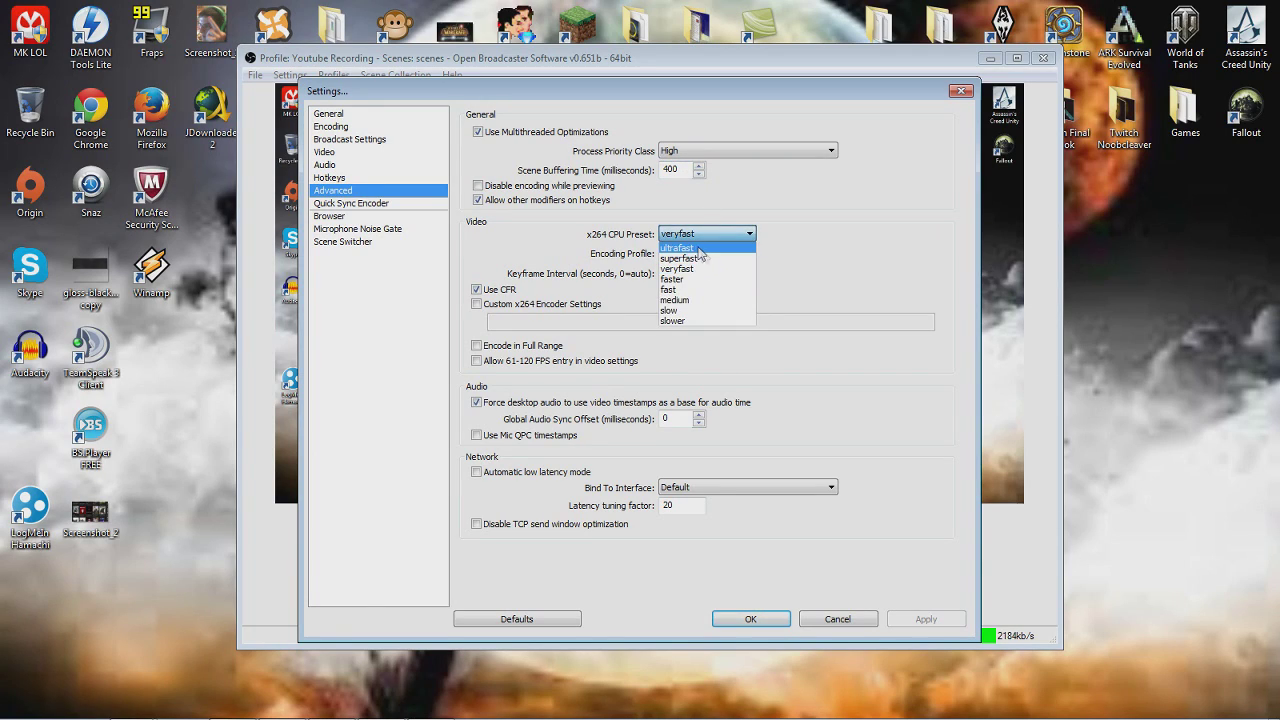
pyautogui.click(884, 207)
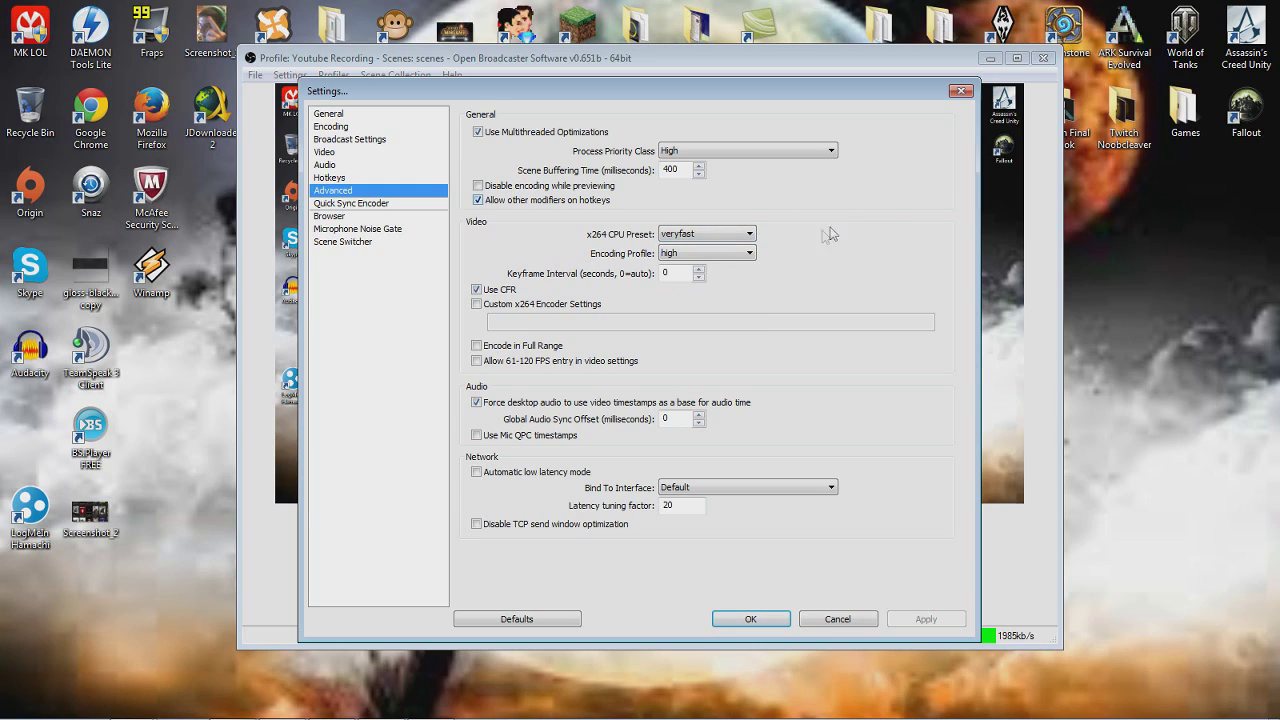
pyautogui.click(728, 240)
pyautogui.click(728, 240)
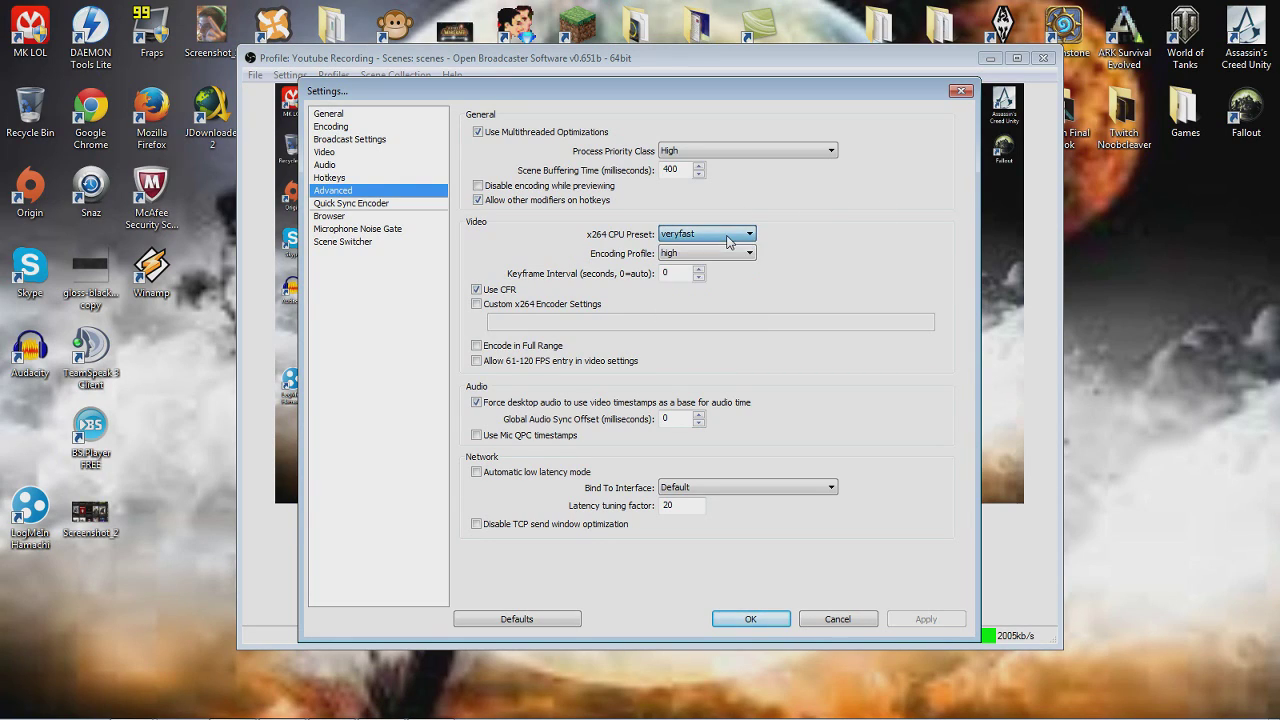
pyautogui.click(719, 254)
pyautogui.click(719, 254)
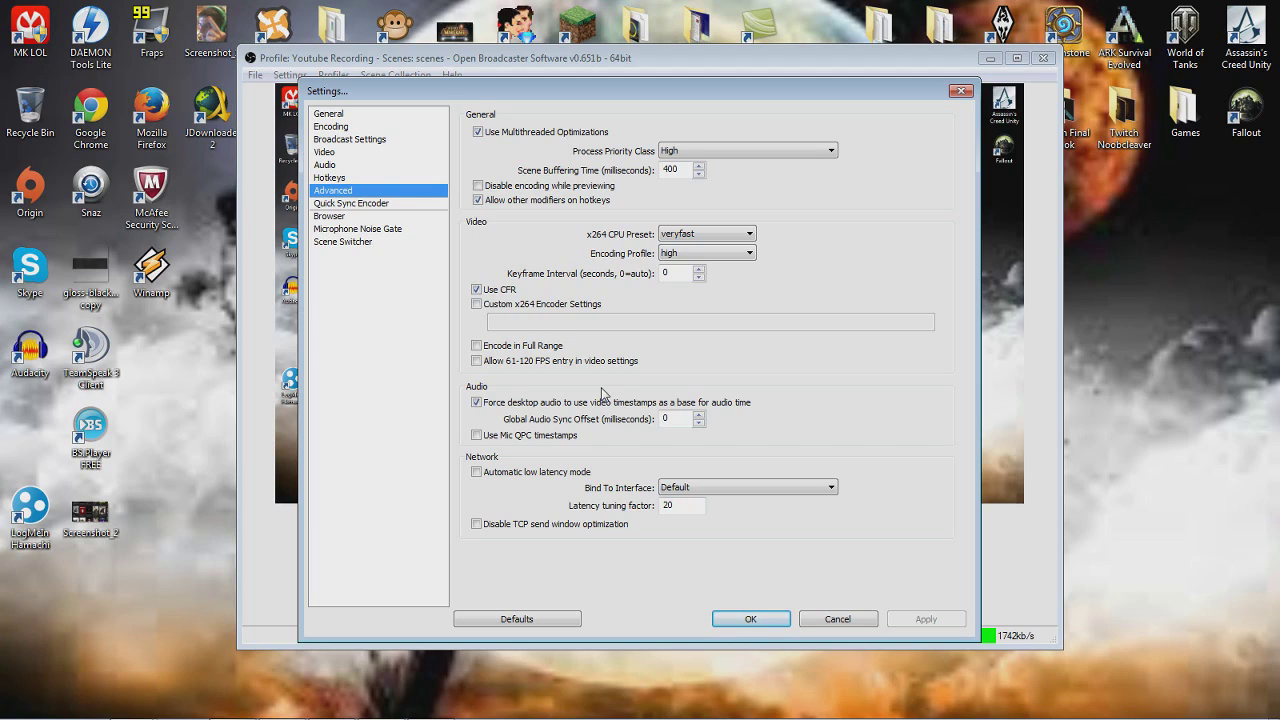
pyautogui.click(366, 204)
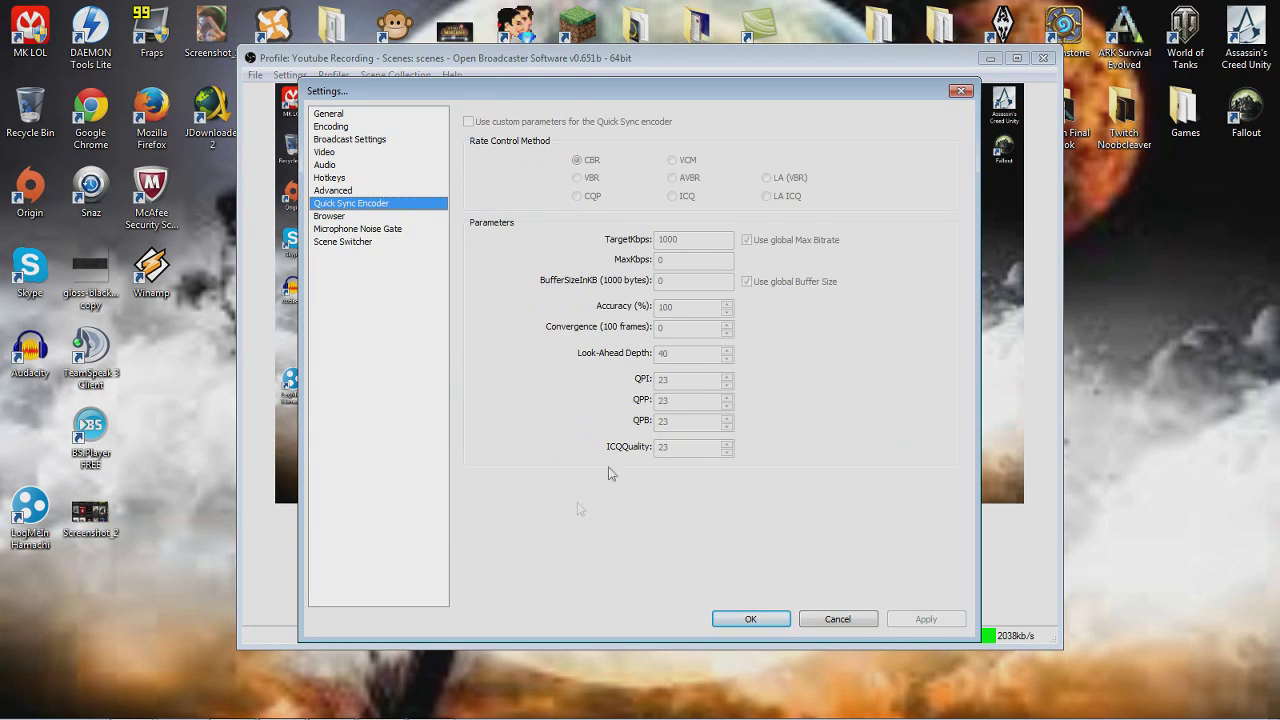
# - Enable the microphone noise gate (-36 dB close, -29 dB open) and apply the settings
pyautogui.click(327, 217)
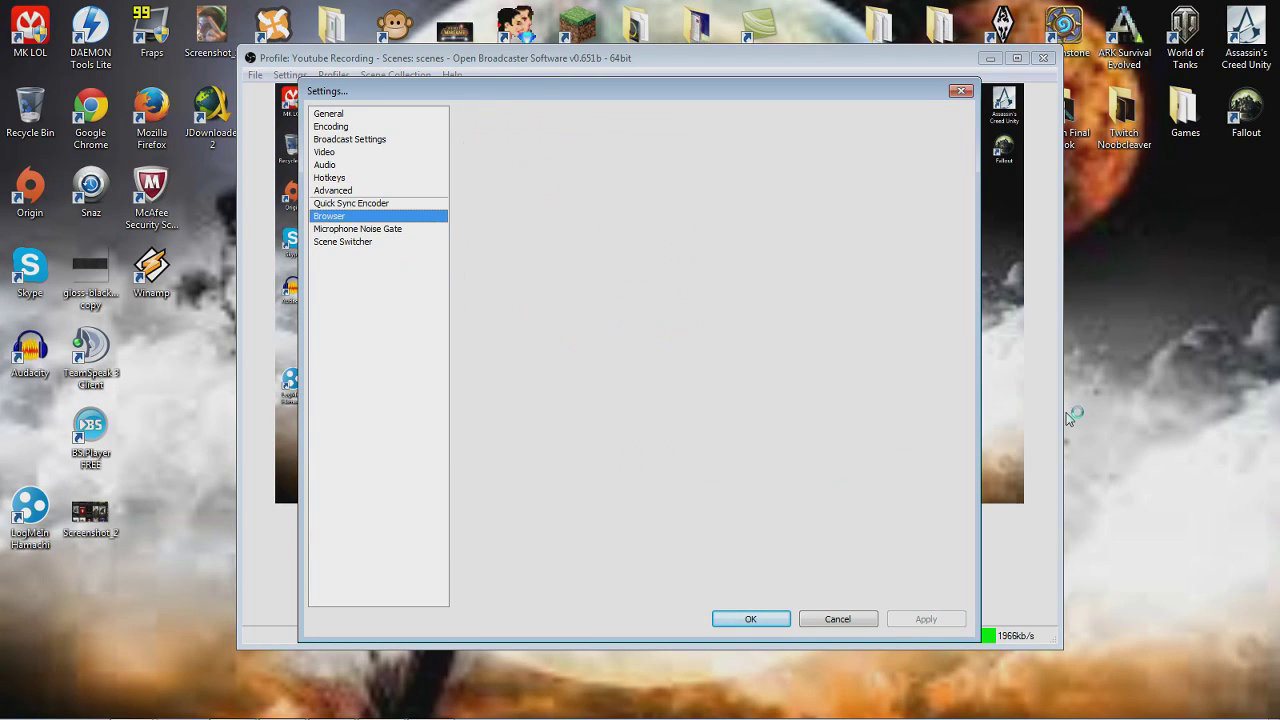
pyautogui.click(410, 229)
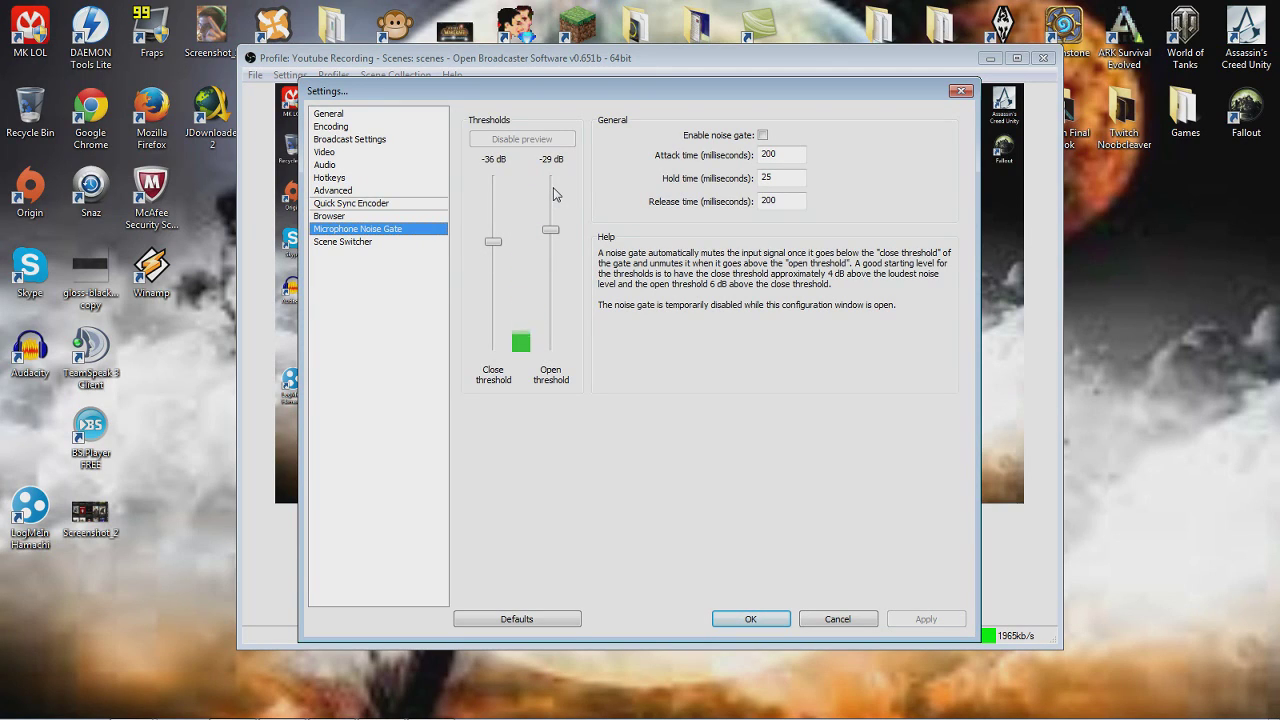
pyautogui.click(764, 135)
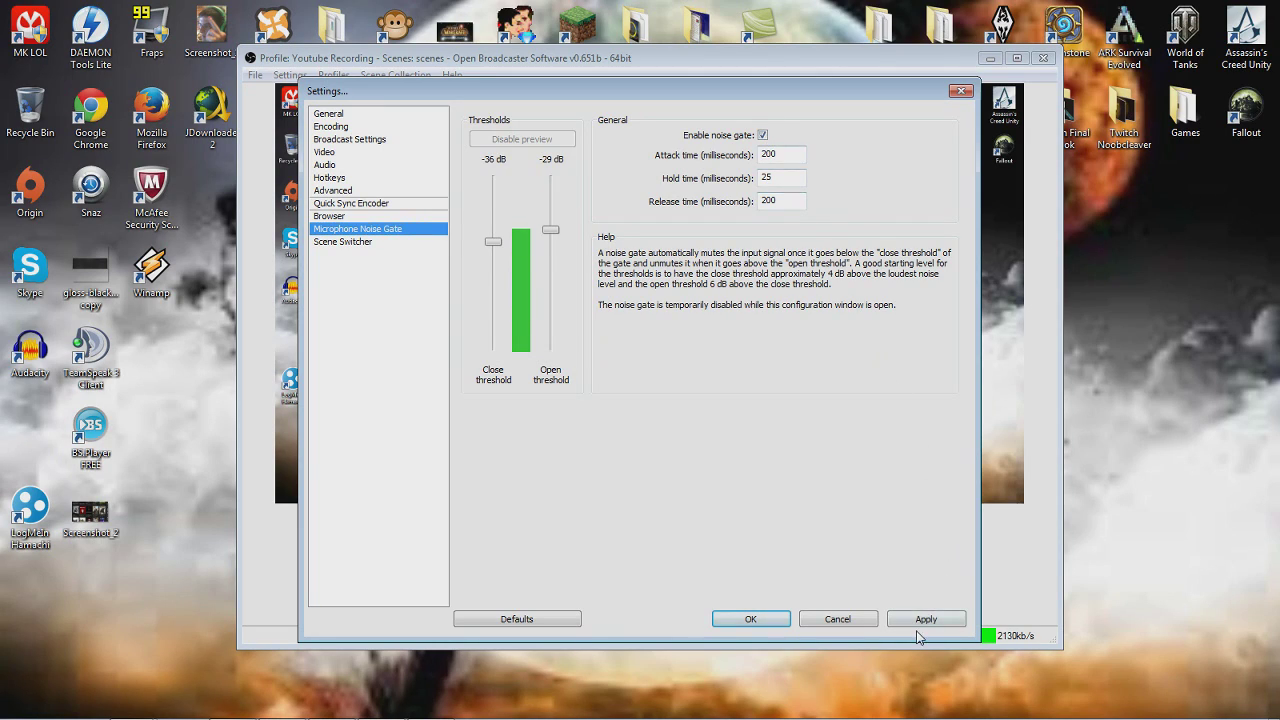
pyautogui.click(927, 619)
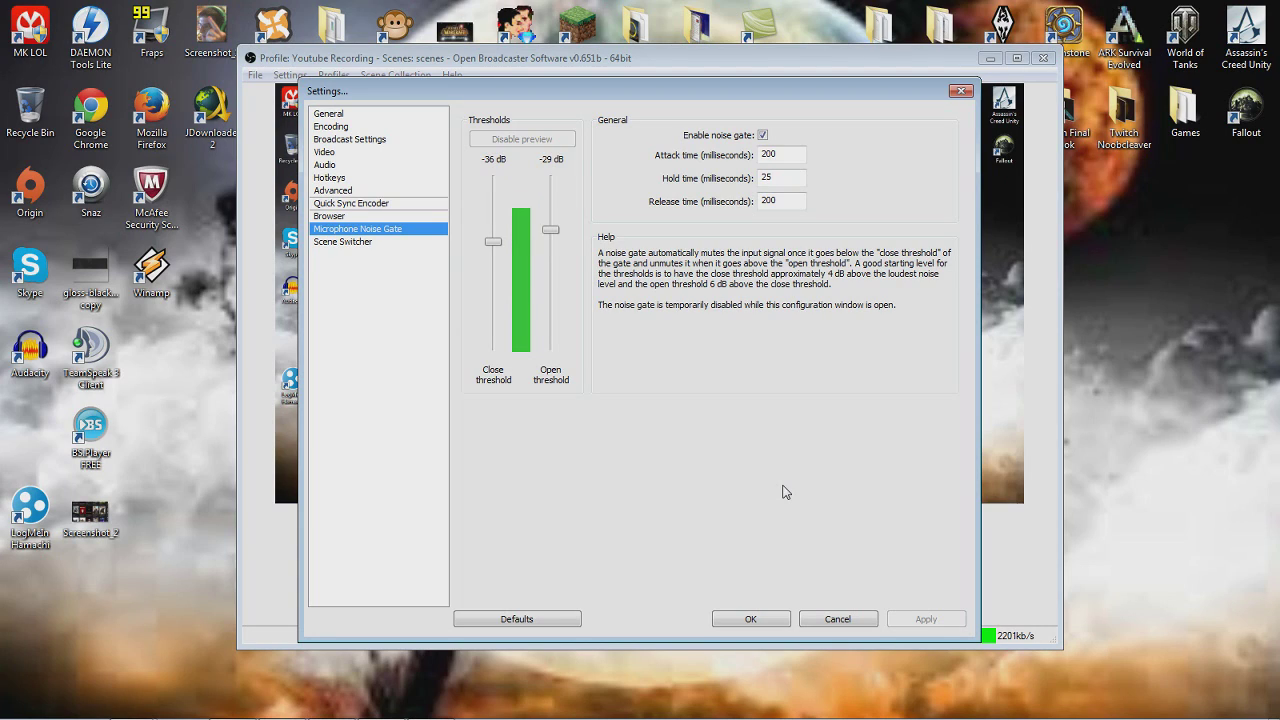
pyautogui.click(362, 243)
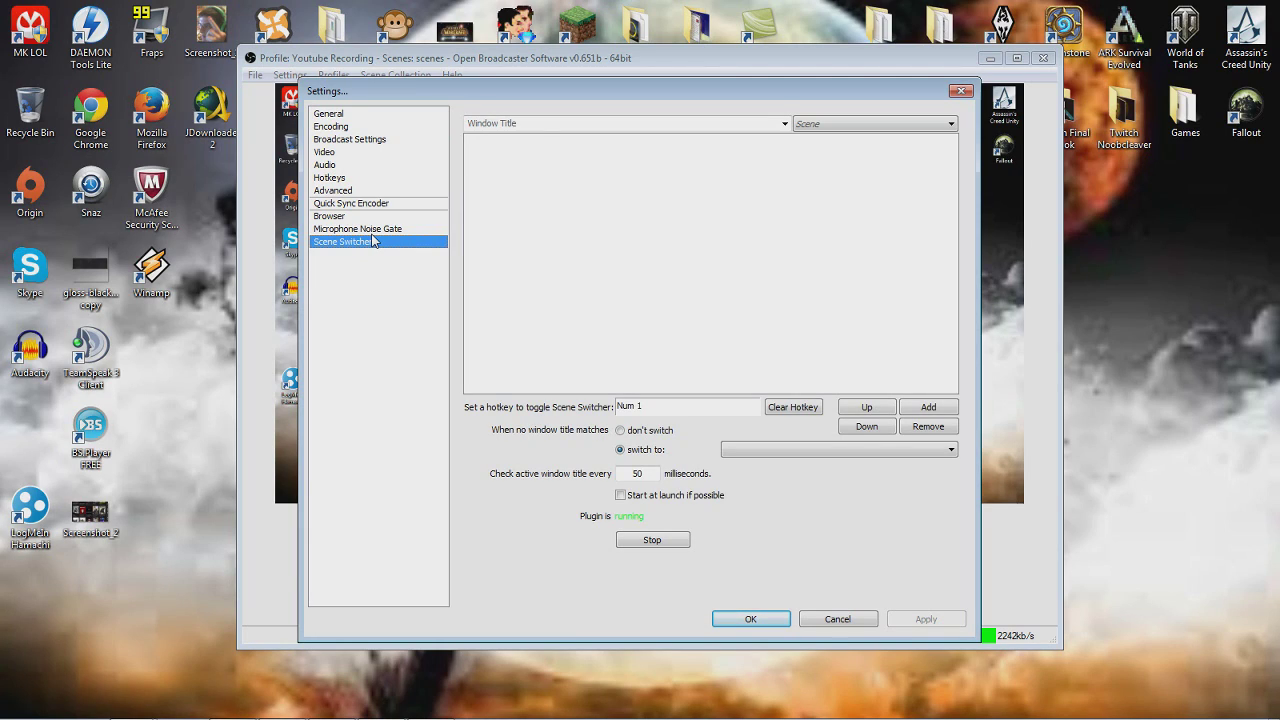
pyautogui.press('Up')
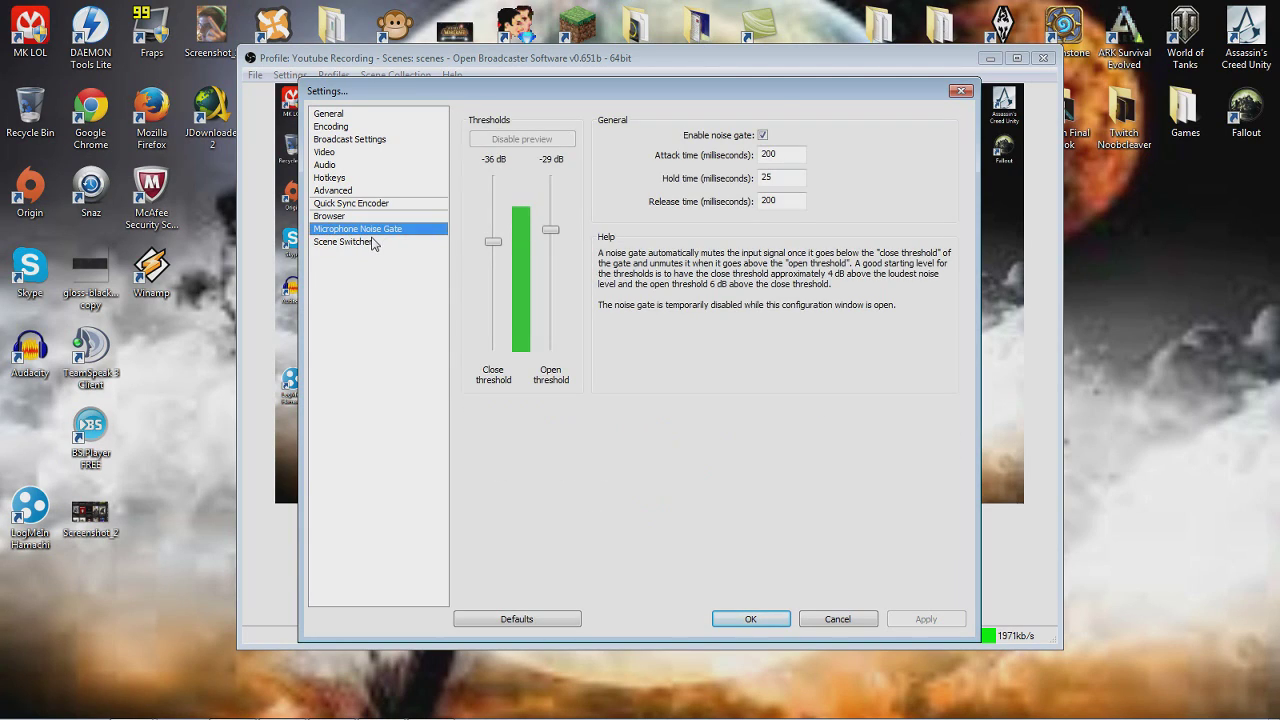